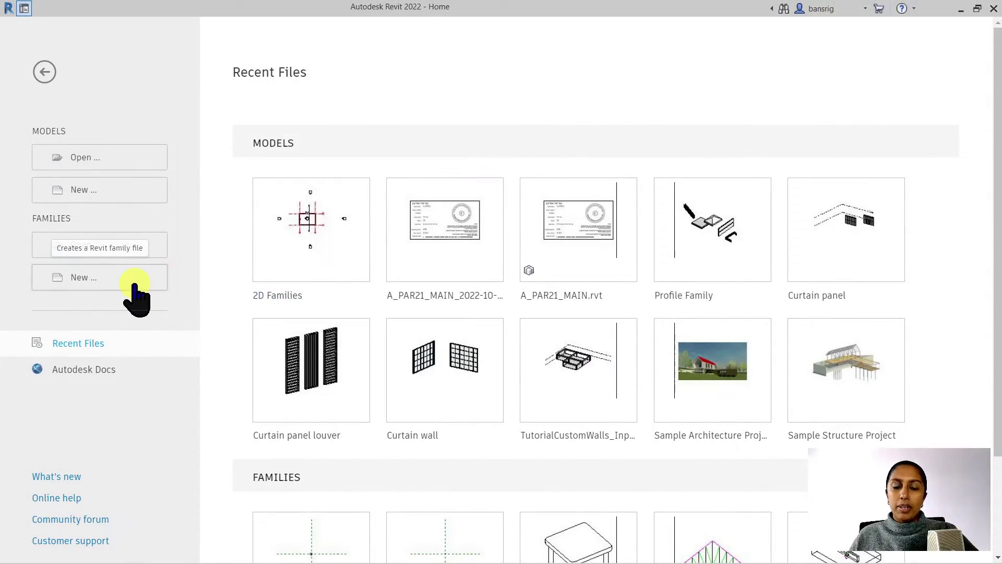
# Create a new family from the Metric Generic Annotation.rft template and review its Family Category.
pyautogui.click(131, 278)
pyautogui.doubleClick(365, 148)
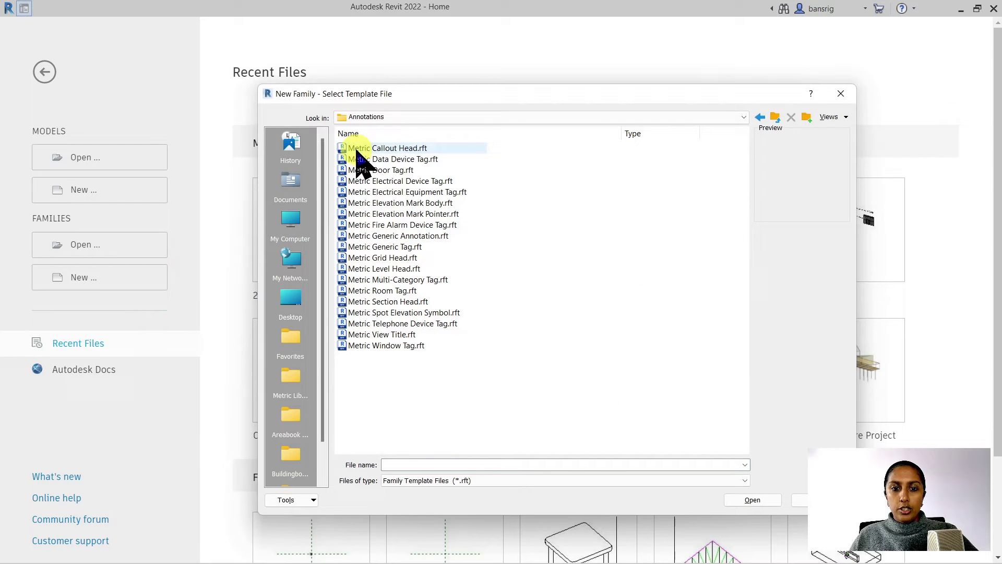
pyautogui.click(410, 237)
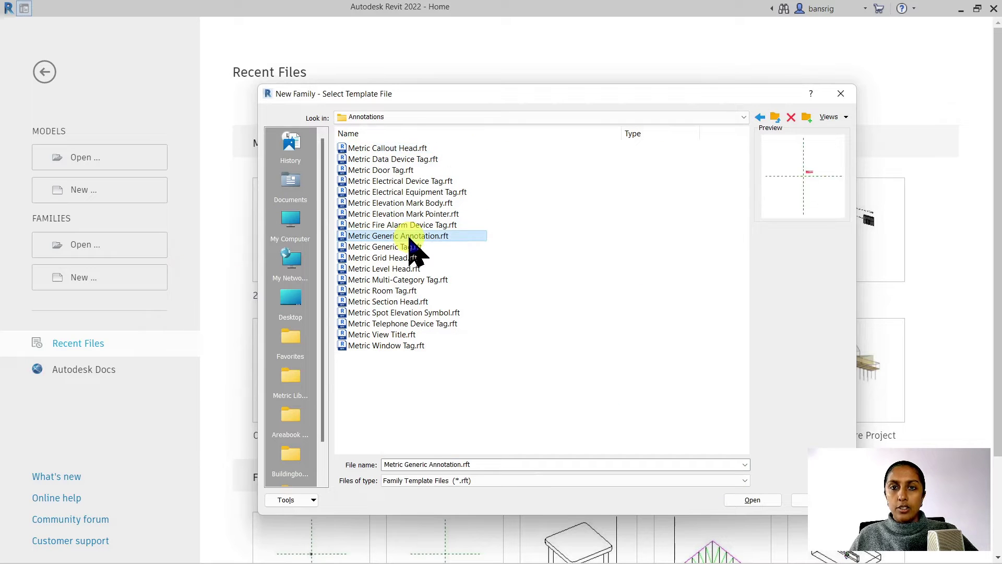
pyautogui.click(765, 499)
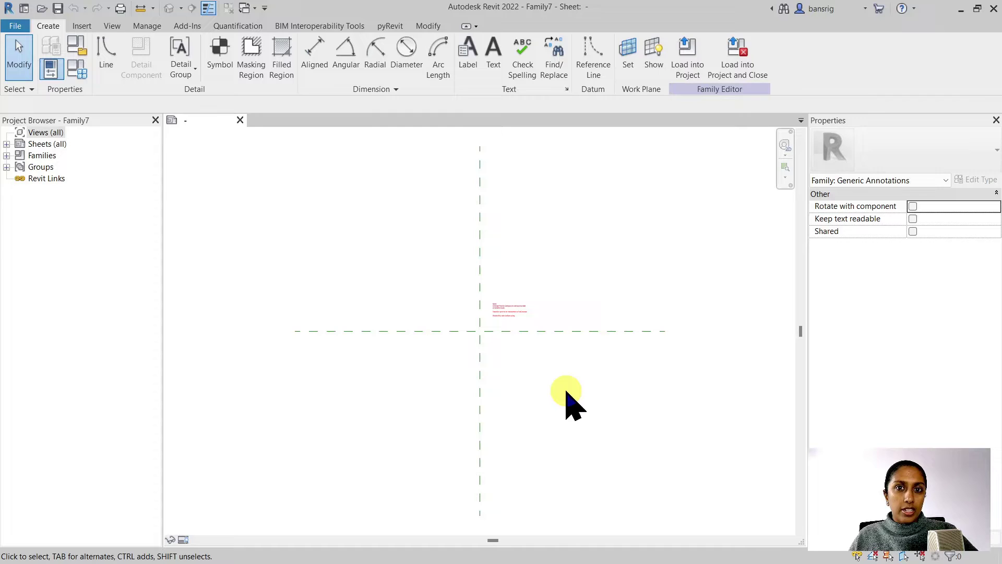
pyautogui.scroll(5, 511, 319)
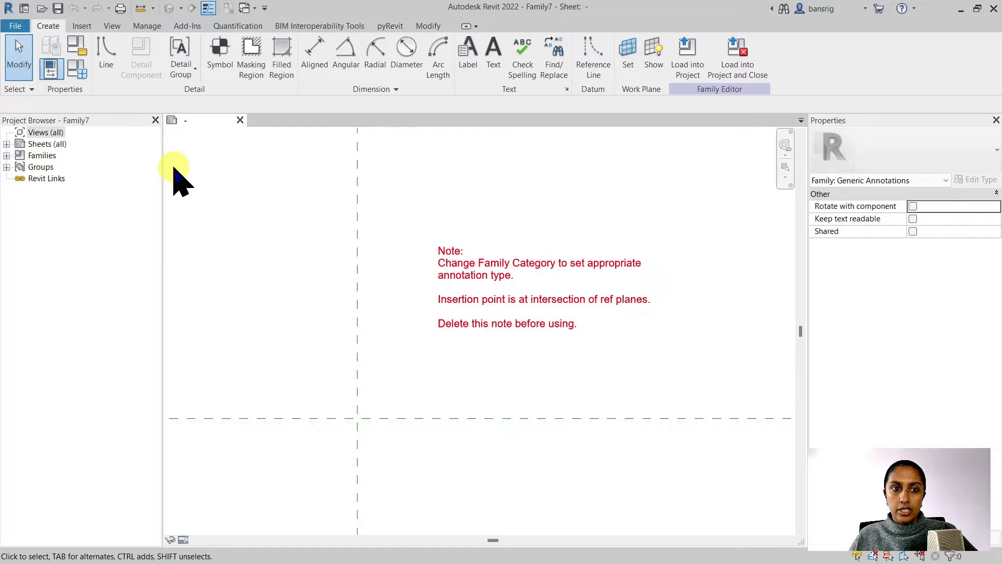
pyautogui.click(77, 47)
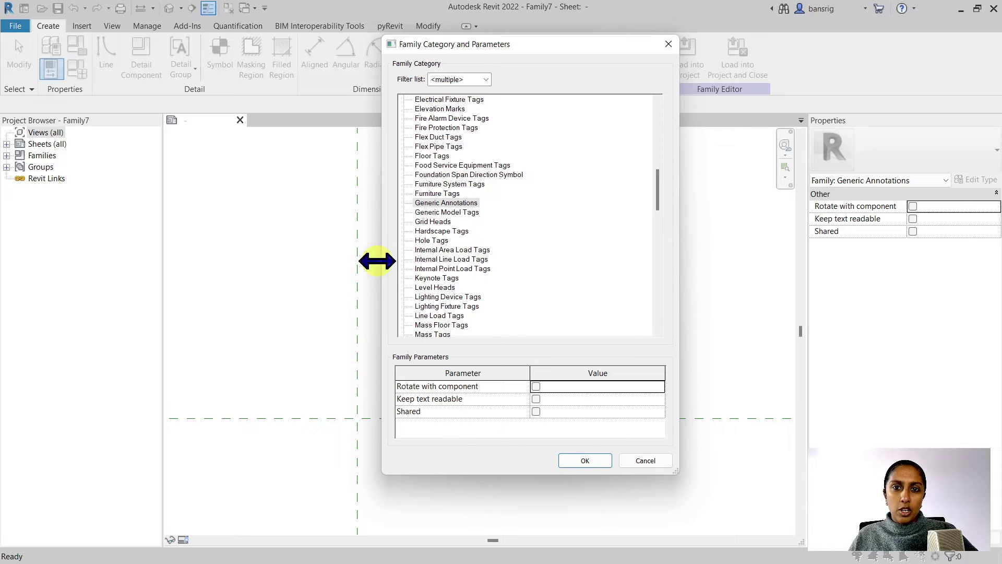
pyautogui.click(651, 463)
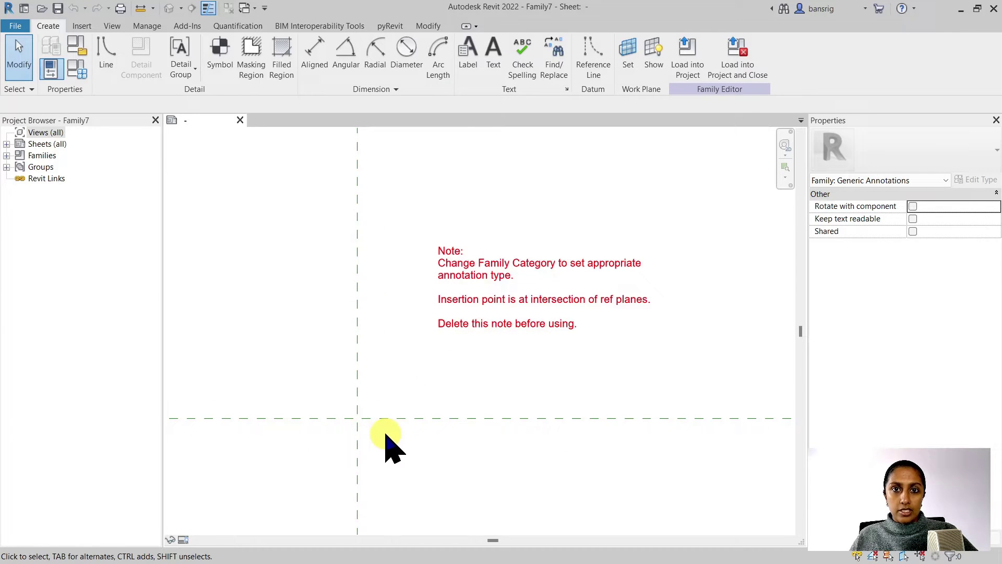
# Delete the red instruction note and draw a 10-long vertical line up from the reference-plane intersection.
pyautogui.click(456, 324)
pyautogui.press('Delete')
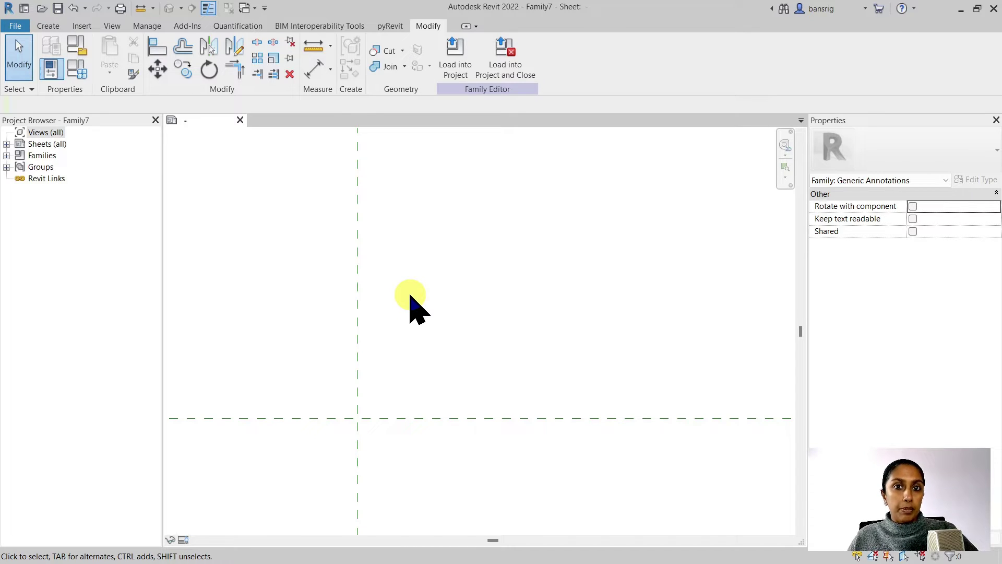
pyautogui.click(48, 26)
pyautogui.click(106, 57)
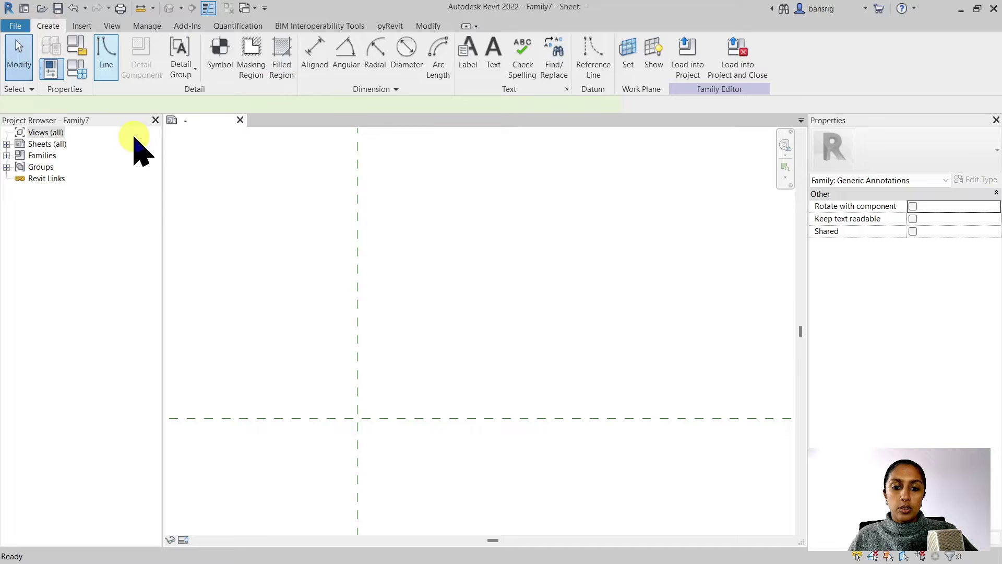
pyautogui.click(357, 418)
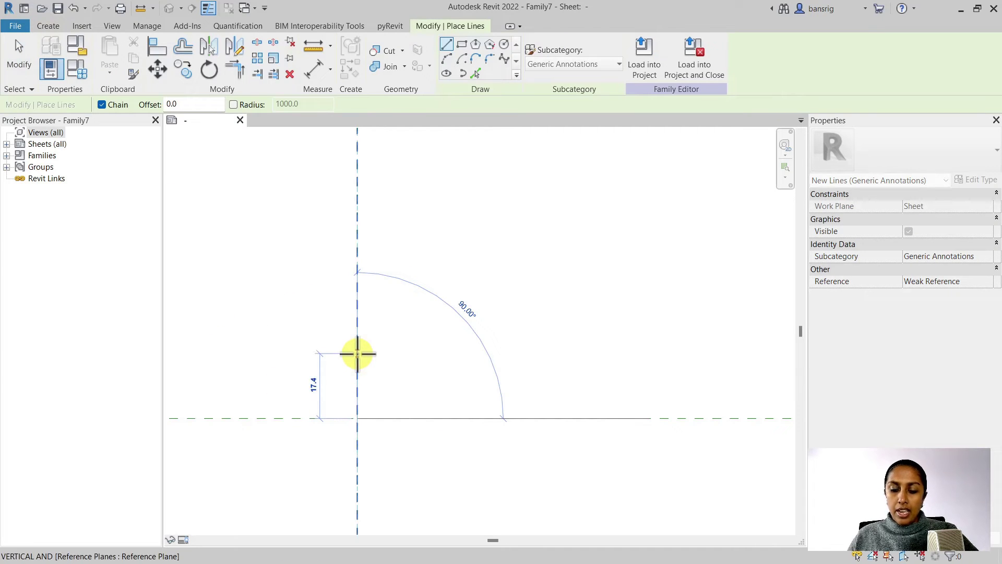
pyautogui.write('10')
pyautogui.press('Return')
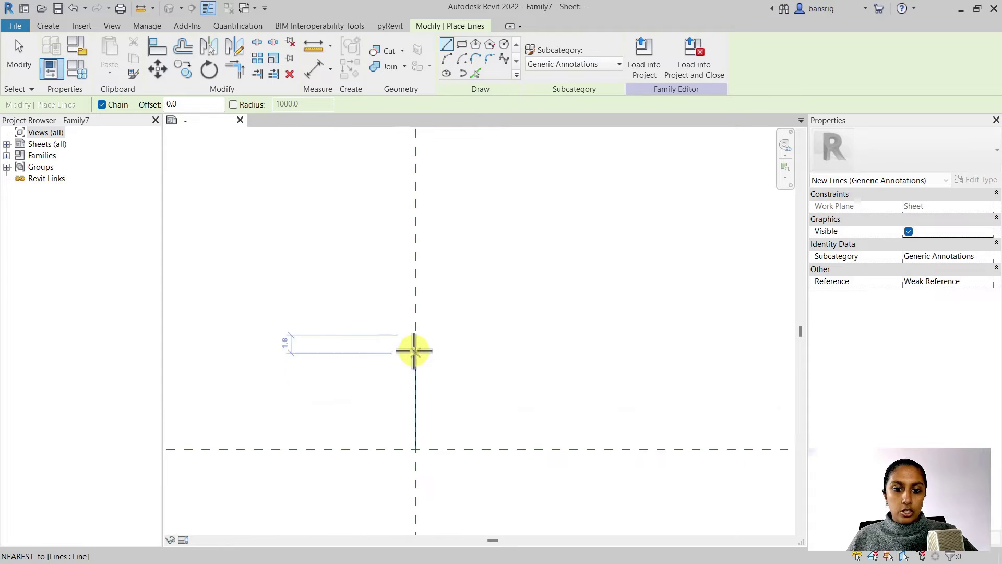
# Draw the diagonal edge, close the triangle at the intersection, and select its three lines.
pyautogui.click(416, 335)
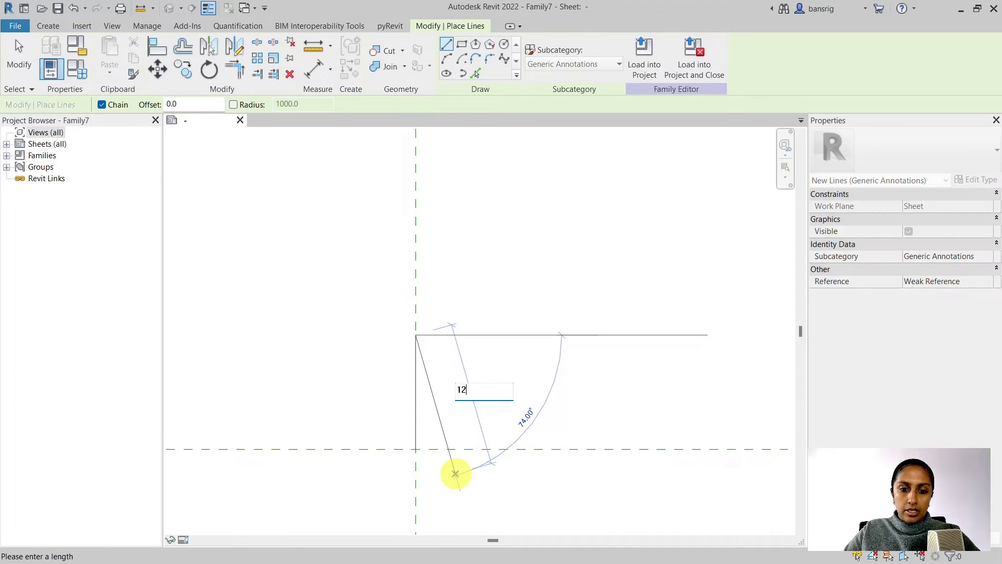
pyautogui.click(454, 472)
pyautogui.scroll(2, 440, 479)
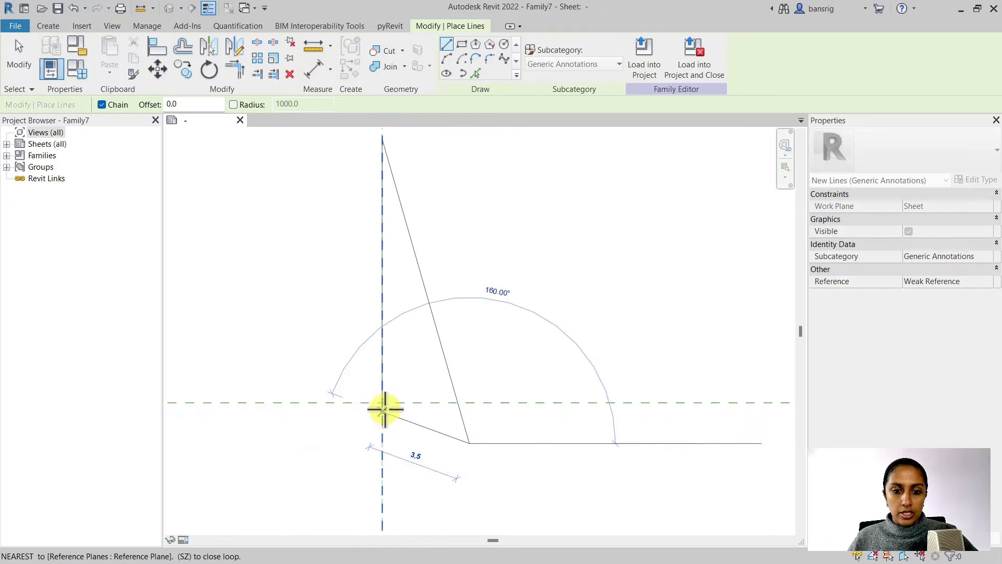
pyautogui.click(384, 403)
pyautogui.scroll(-1, 391, 412)
pyautogui.press('Escape')
pyautogui.press('Escape')
pyautogui.scroll(-1, 417, 407)
pyautogui.moveTo(339, 189); pyautogui.dragTo(520, 478)
# Mirror the triangle across the vertical reference plane to complete the arrowhead.
pyautogui.press('m')
pyautogui.press('m')
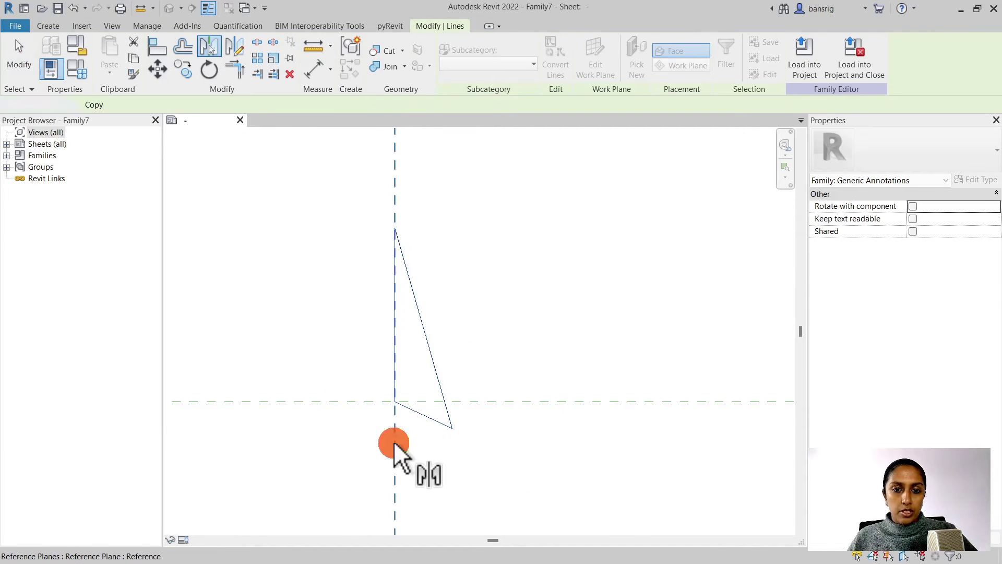
pyautogui.click(394, 441)
pyautogui.press('Escape')
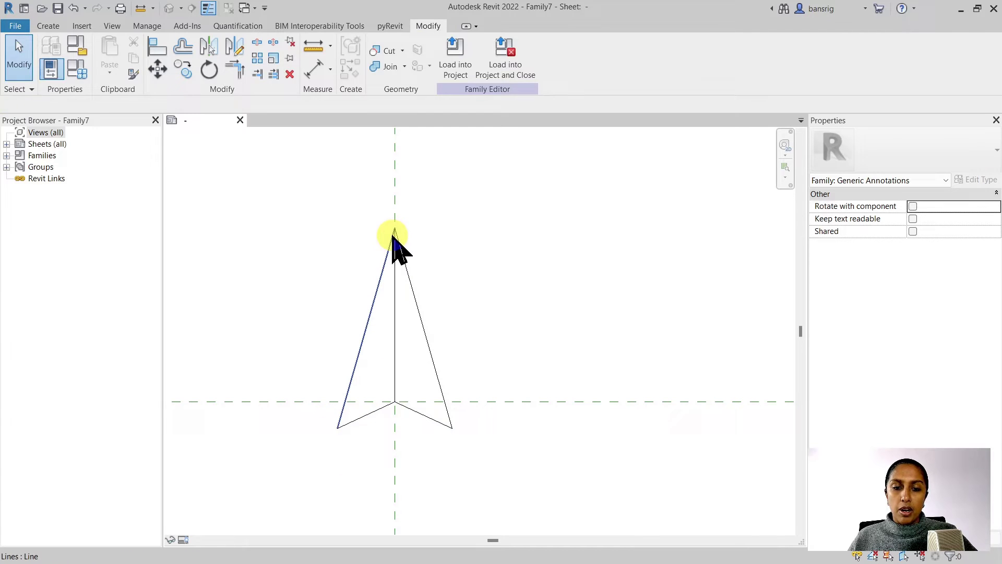
# Fill the arrowhead's left half with a solid black filled region picked from its three edges.
pyautogui.click(48, 26)
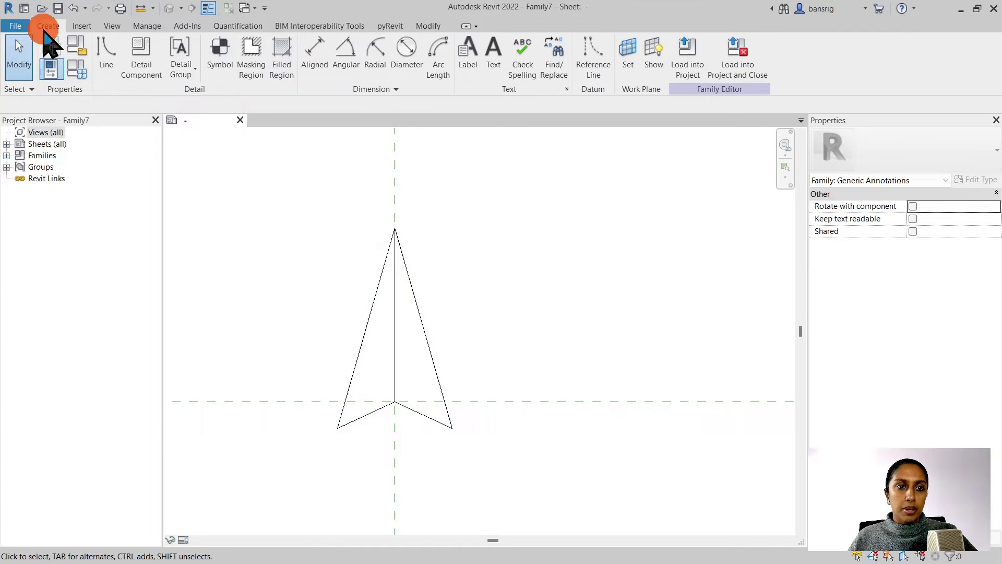
pyautogui.click(284, 68)
pyautogui.click(504, 73)
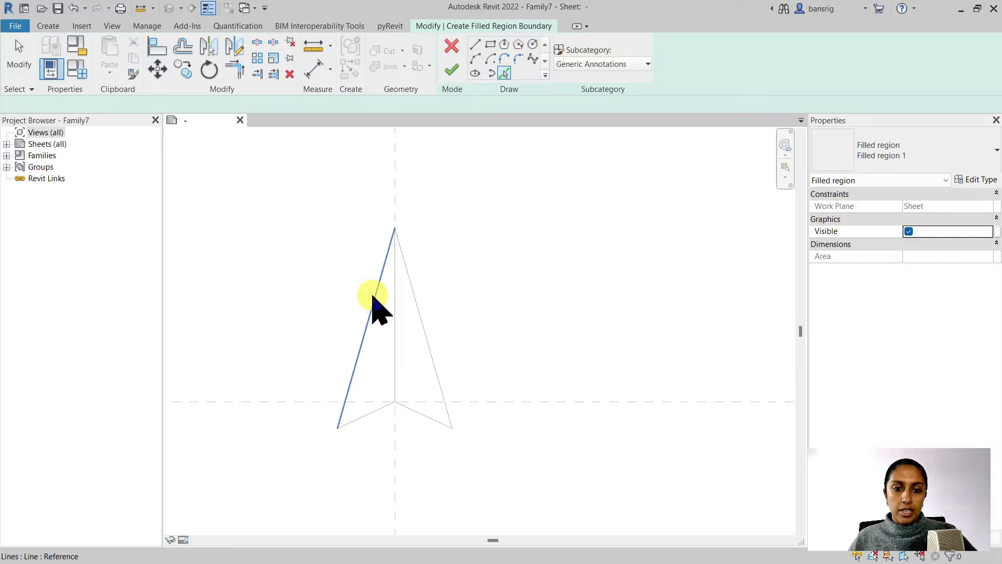
pyautogui.click(375, 293)
pyautogui.click(394, 314)
pyautogui.click(362, 414)
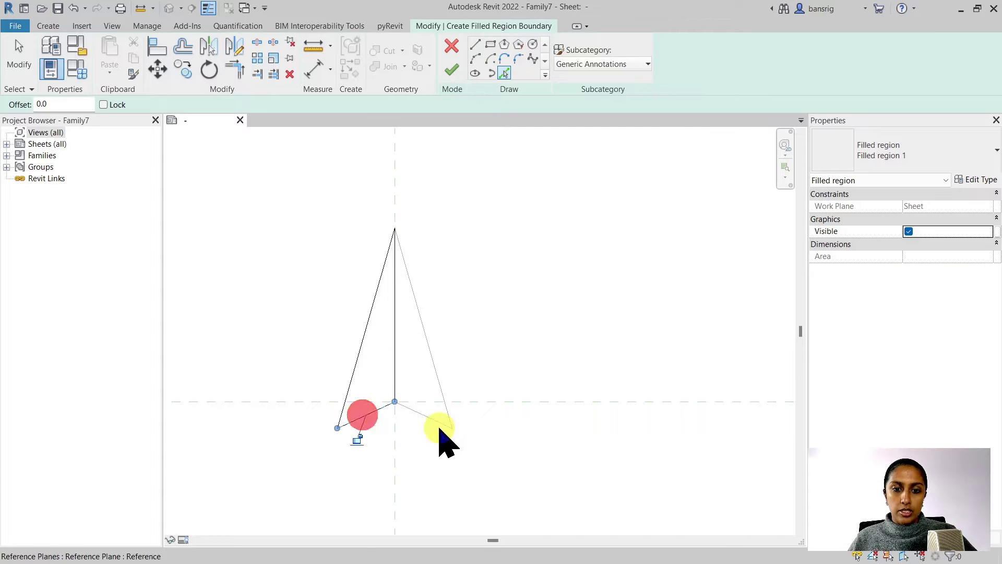
pyautogui.press('Escape')
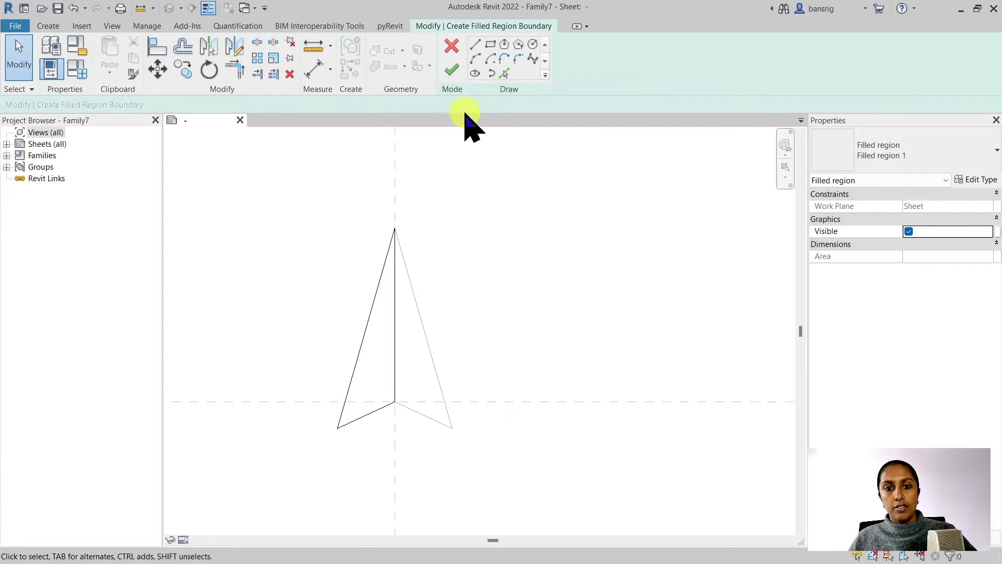
pyautogui.click(975, 179)
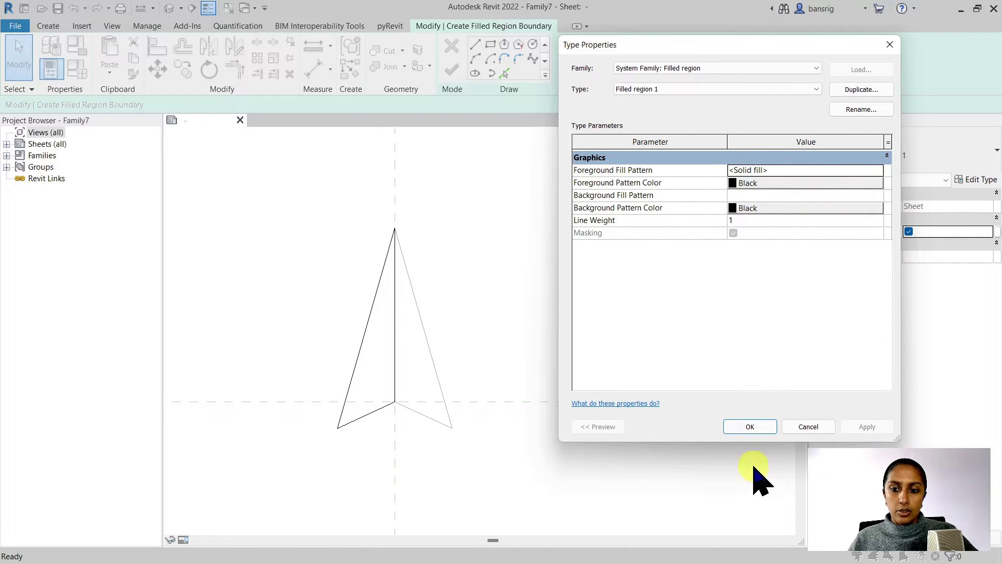
pyautogui.click(749, 426)
pyautogui.click(452, 71)
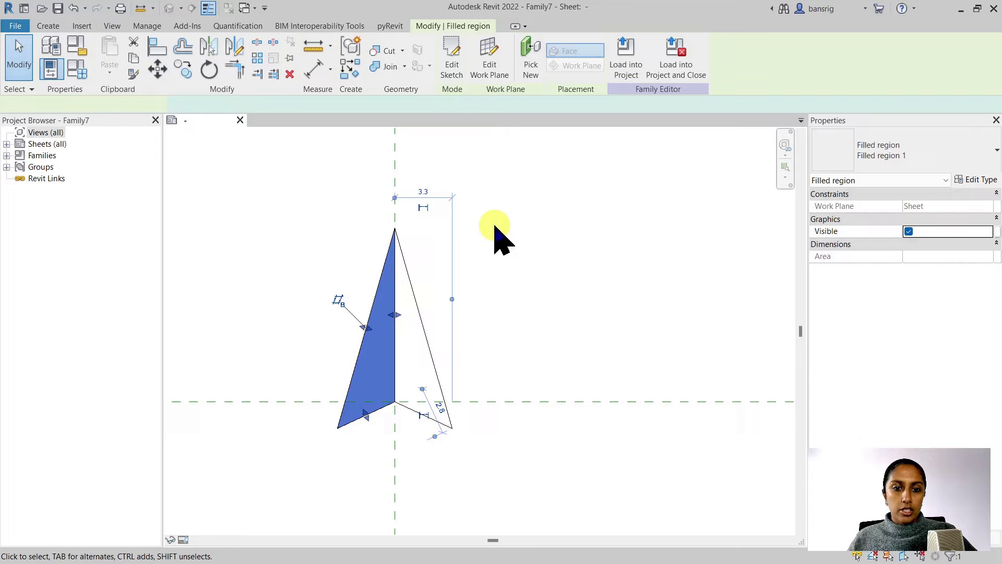
pyautogui.click(678, 313)
pyautogui.scroll(-2, 681, 313)
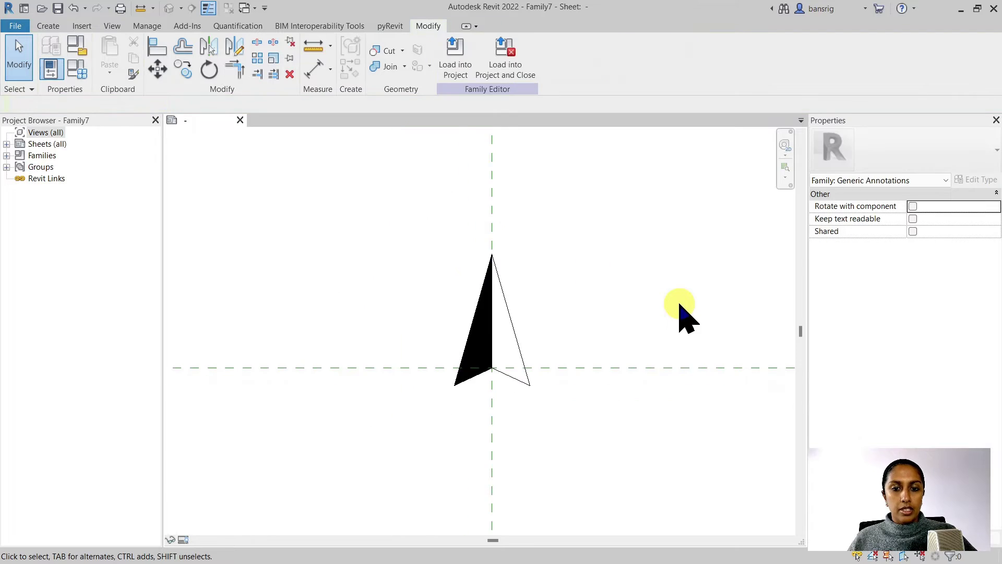
# Place an 'N' text note above the arrow tip and shift it up-left.
pyautogui.click(48, 26)
pyautogui.click(493, 57)
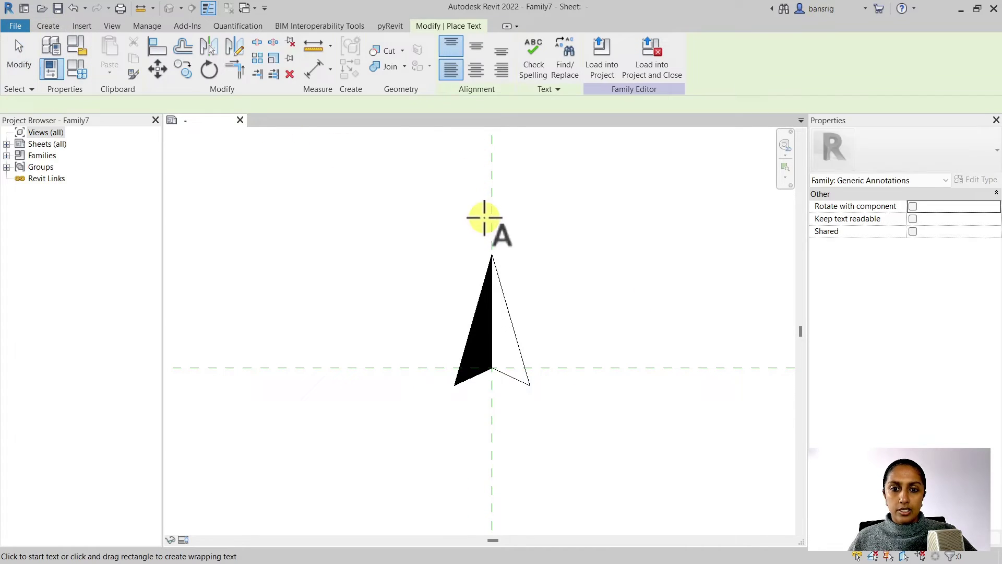
pyautogui.click(488, 218)
pyautogui.write('N')
pyautogui.click(577, 271)
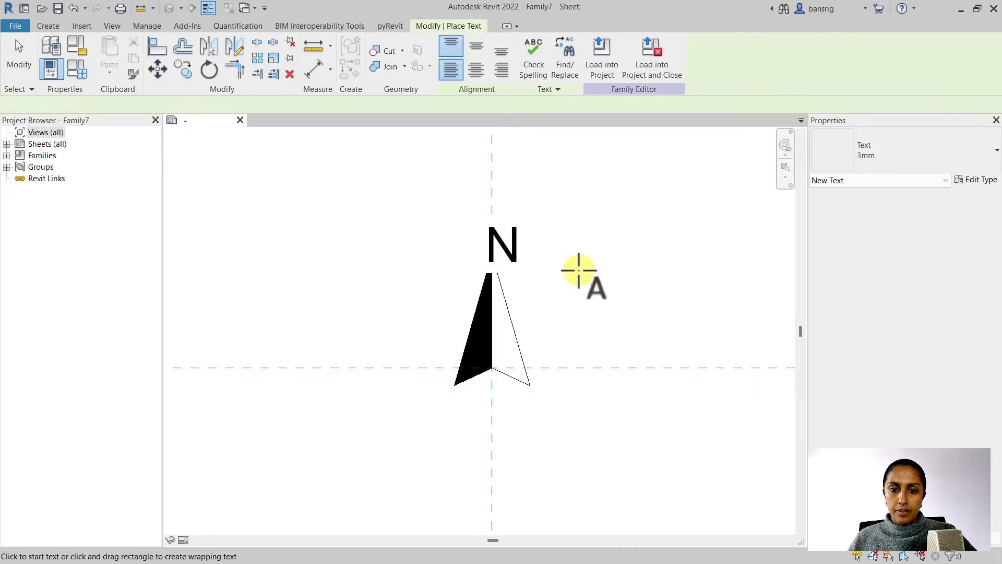
pyautogui.press('Escape')
pyautogui.click(509, 250)
pyautogui.moveTo(463, 196); pyautogui.dragTo(448, 156)
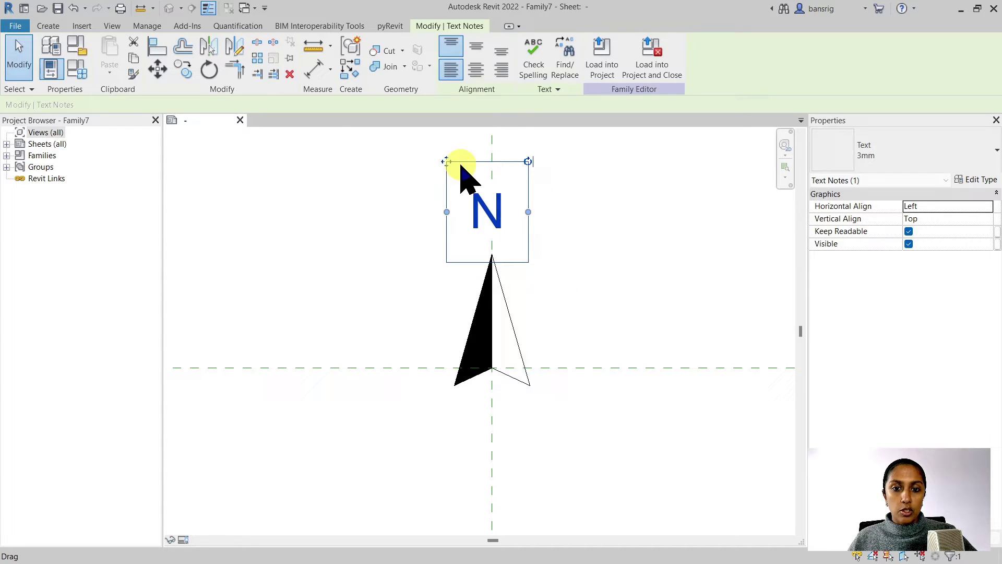
pyautogui.click(48, 26)
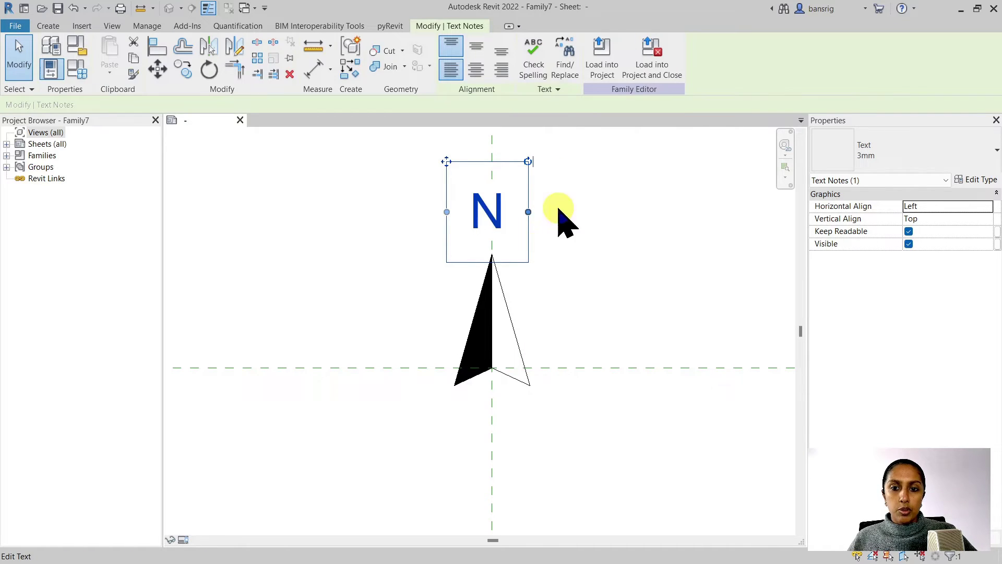
# Duplicate the text type as 2.5mm with 2.5 mm size and transparent background, then drop N just above the tip.
pyautogui.click(989, 180)
pyautogui.click(861, 90)
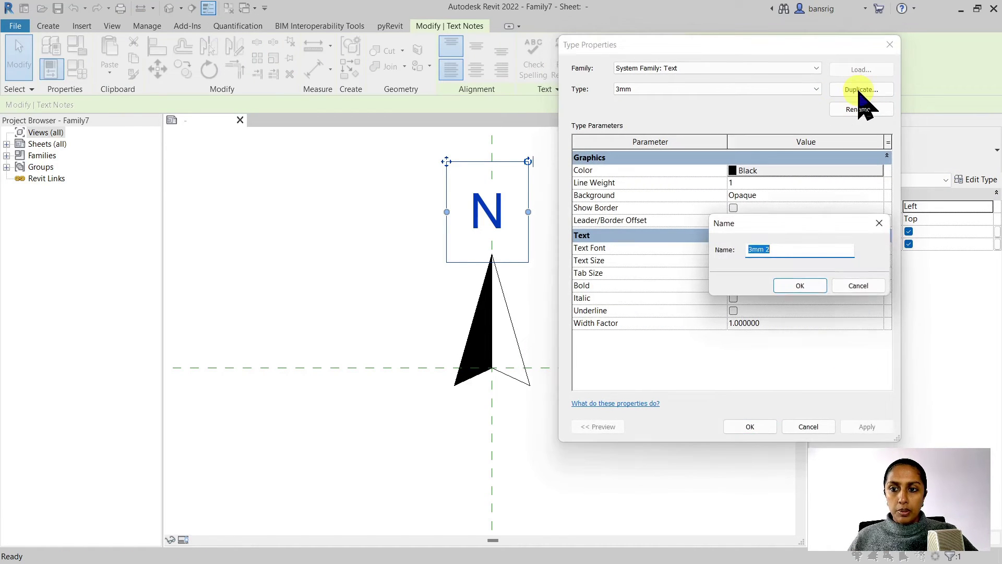
pyautogui.write('2.5mm')
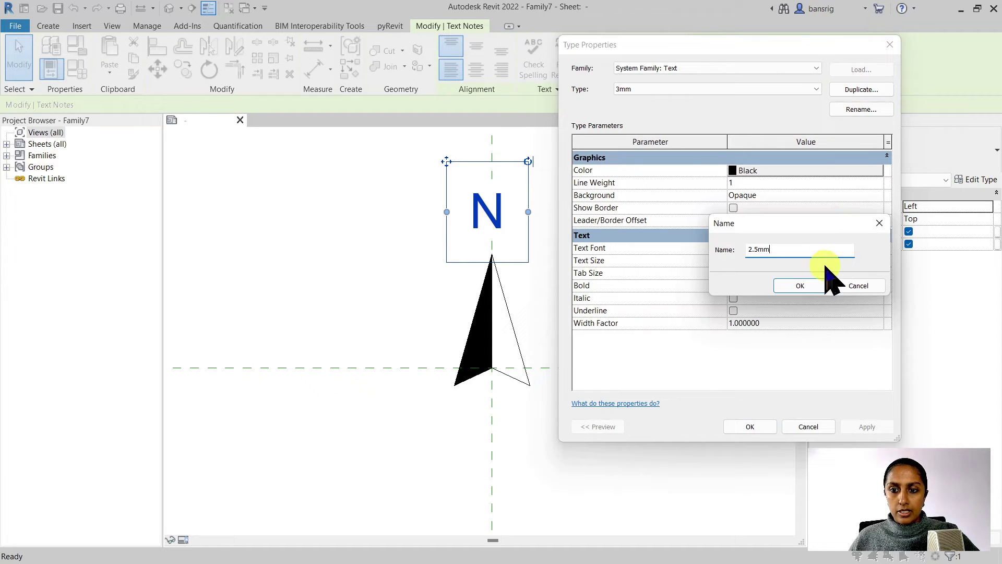
pyautogui.click(804, 286)
pyautogui.click(787, 260)
pyautogui.write('2.')
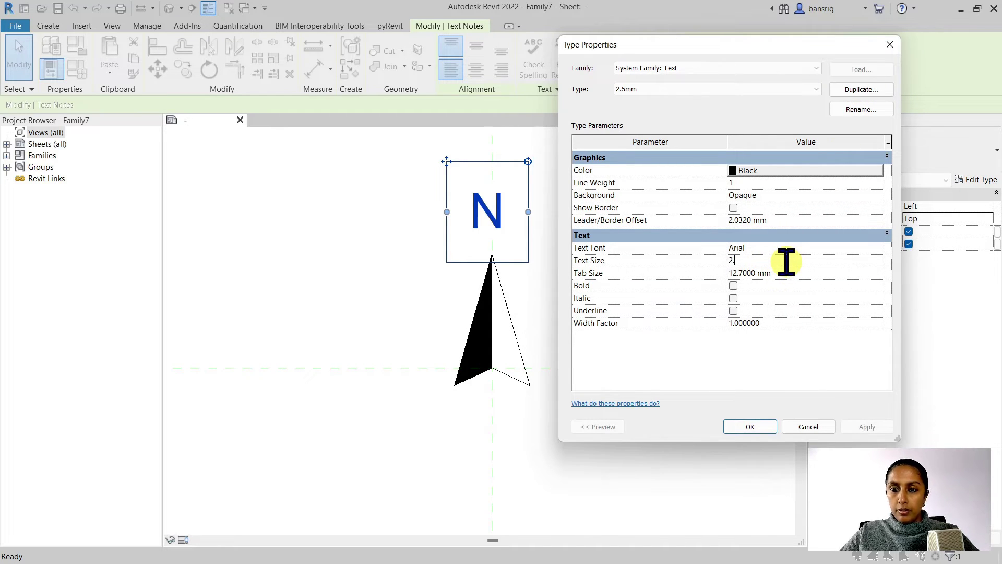
pyautogui.write('5')
pyautogui.click(772, 195)
pyautogui.click(774, 196)
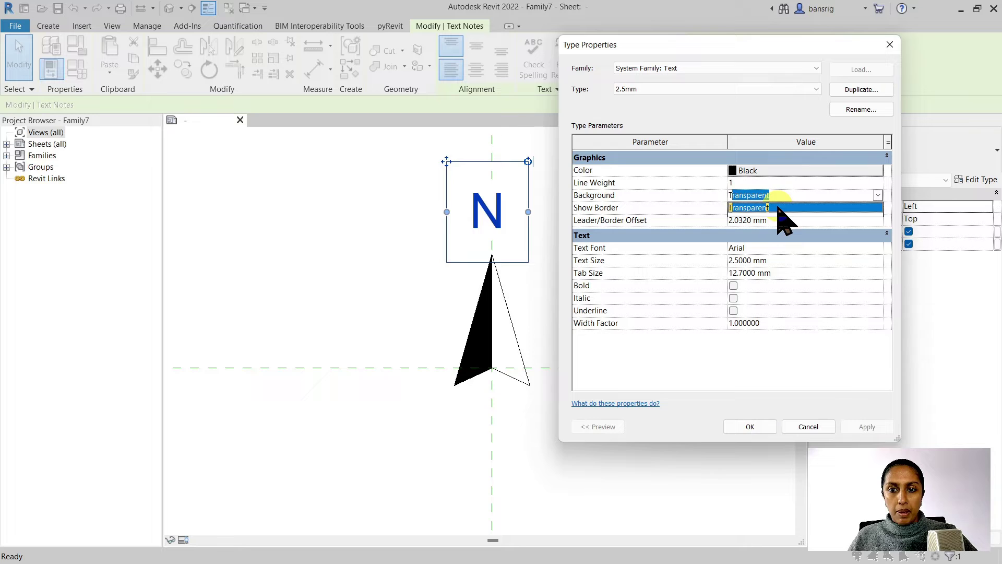
pyautogui.click(767, 208)
pyautogui.click(751, 426)
pyautogui.scroll(3, 480, 199)
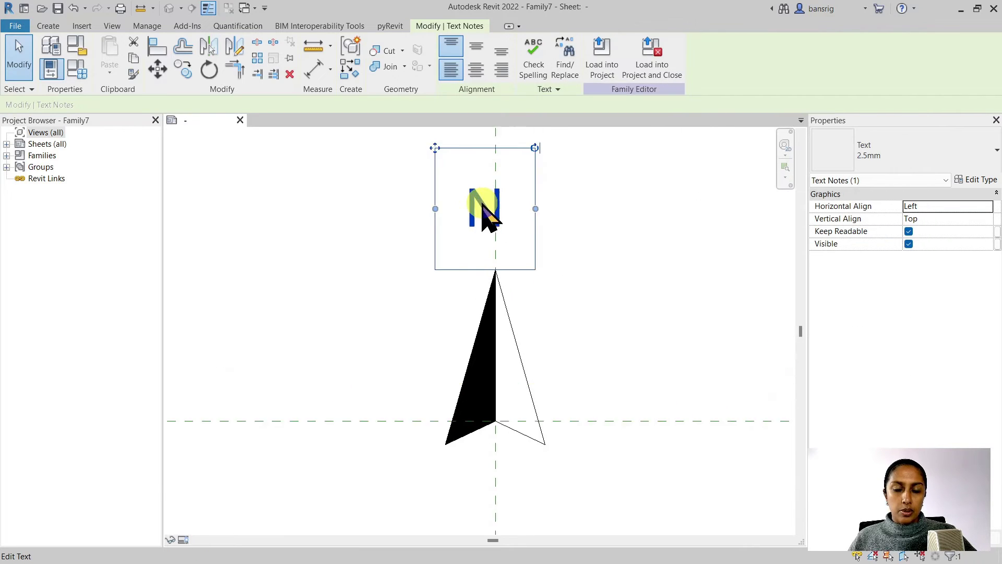
pyautogui.keyDown('ctrl'); pyautogui.moveTo(418, 139); pyautogui.dragTo(428, 184); pyautogui.keyUp('ctrl')
# Save the family to the Desktop as Custom_North Arrow.rfa.
pyautogui.click(699, 376)
pyautogui.scroll(-3, 678, 360)
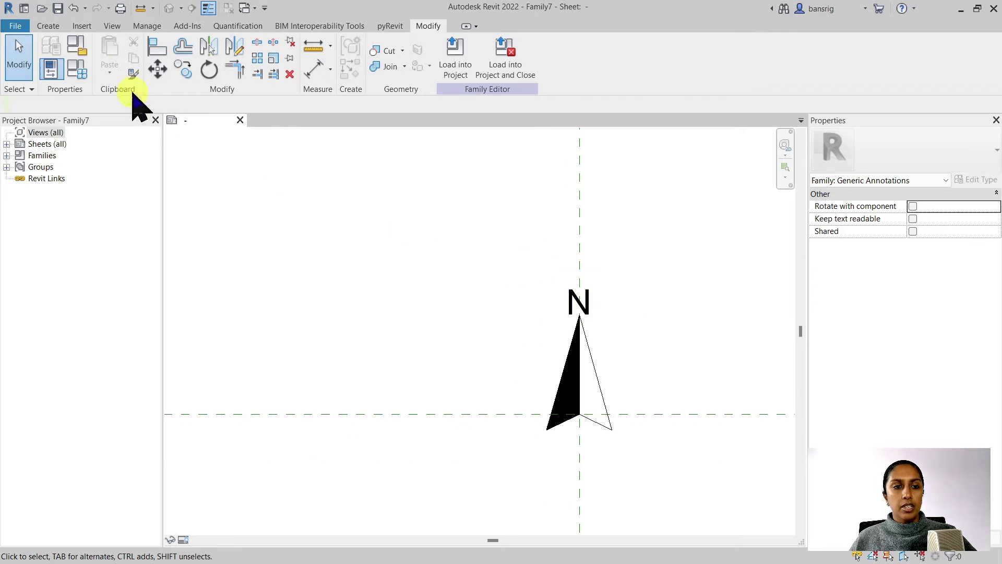
pyautogui.click(58, 8)
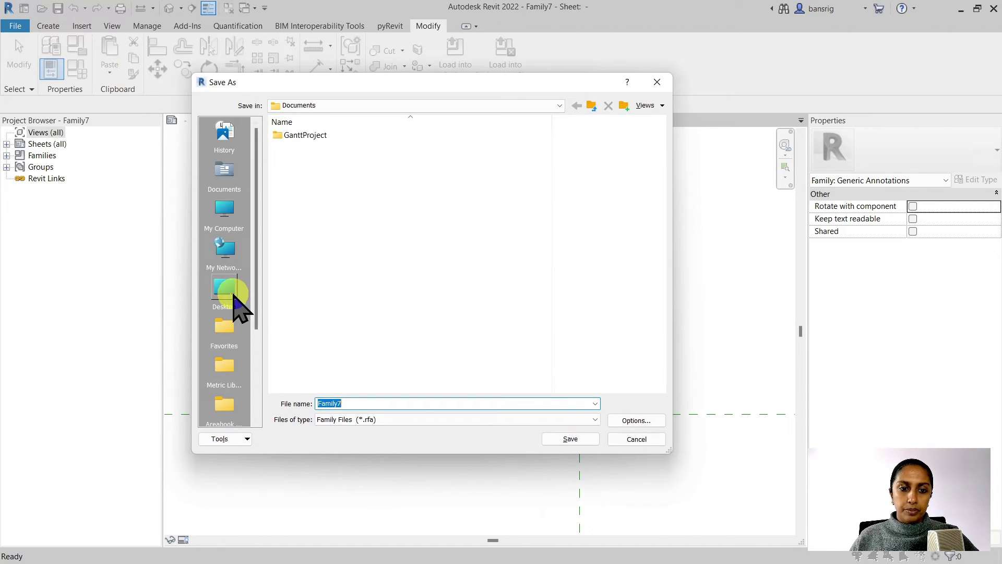
pyautogui.click(225, 290)
pyautogui.doubleClick(384, 402)
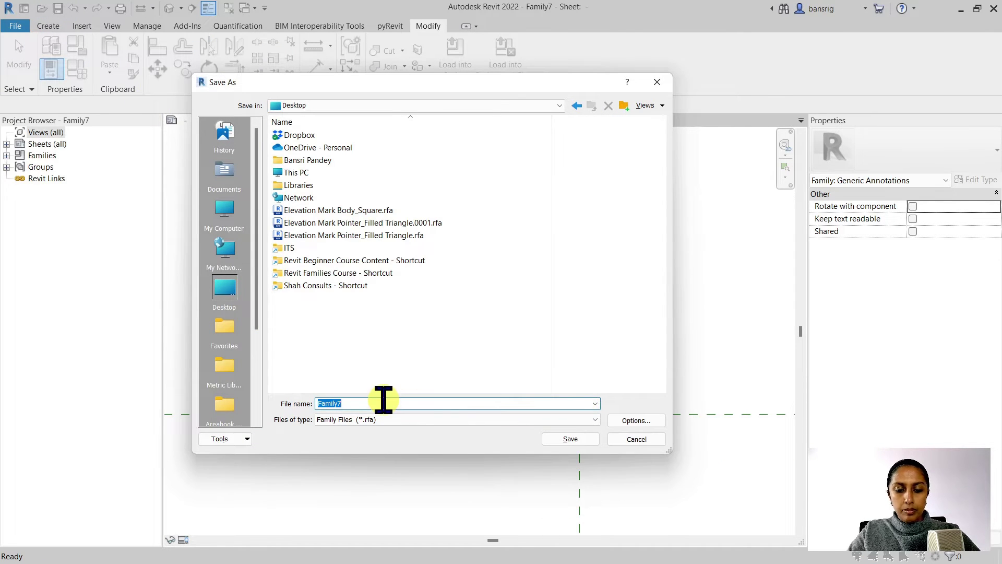
pyautogui.write('Custom_North Arrow')
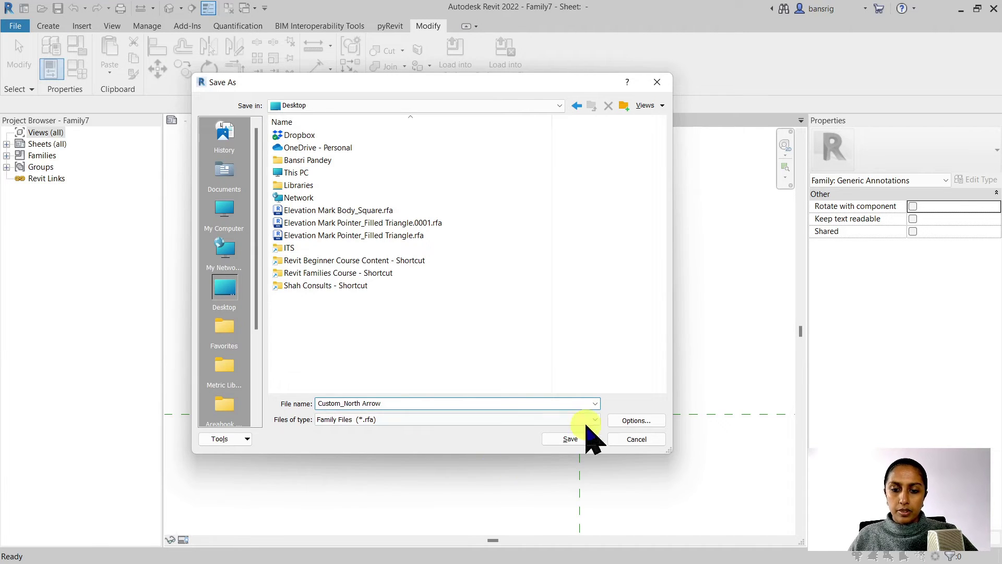
pyautogui.click(586, 440)
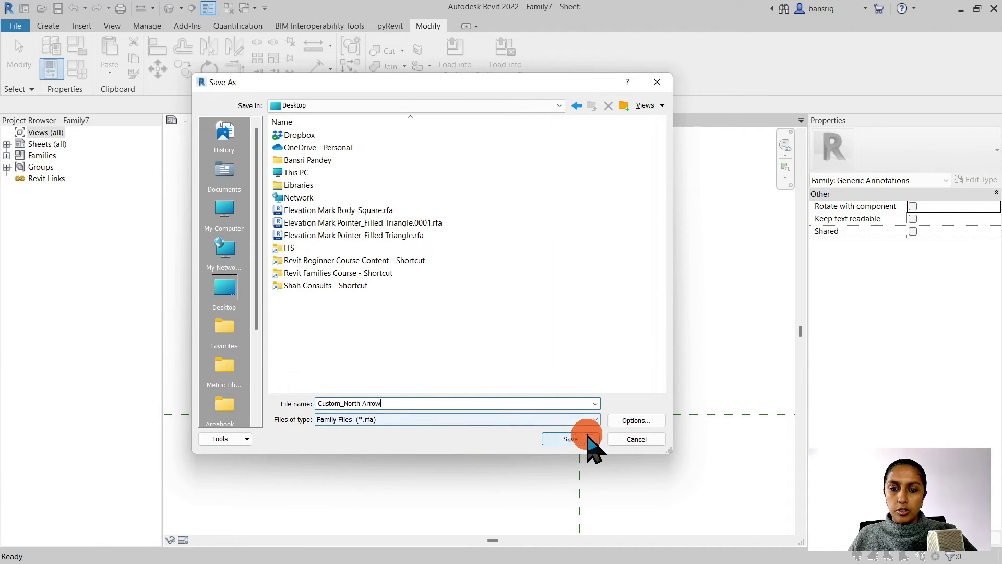
# Load the family into the project and place a Custom_North Arrow symbol on sheet A100 above the revision table.
pyautogui.click(455, 61)
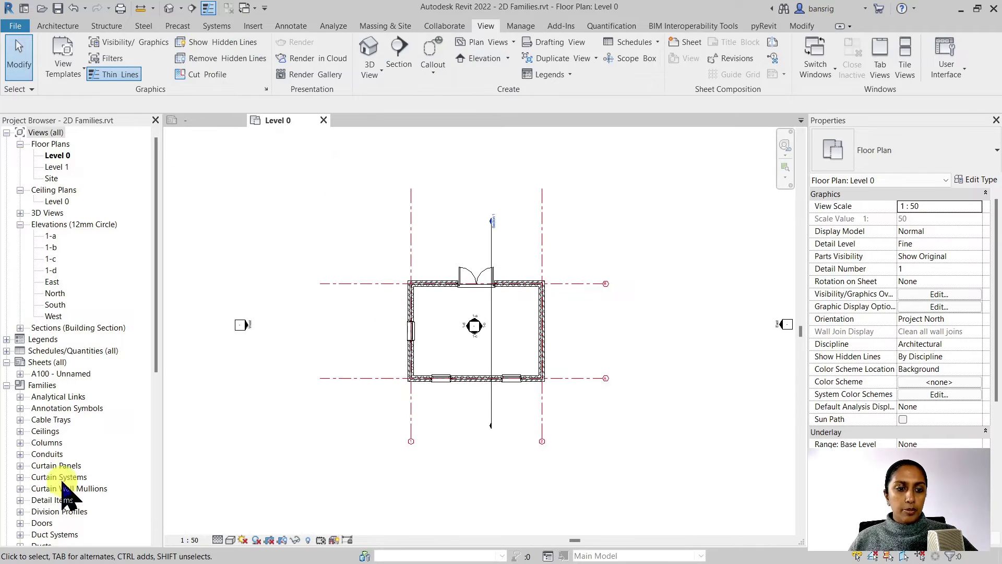
pyautogui.doubleClick(58, 373)
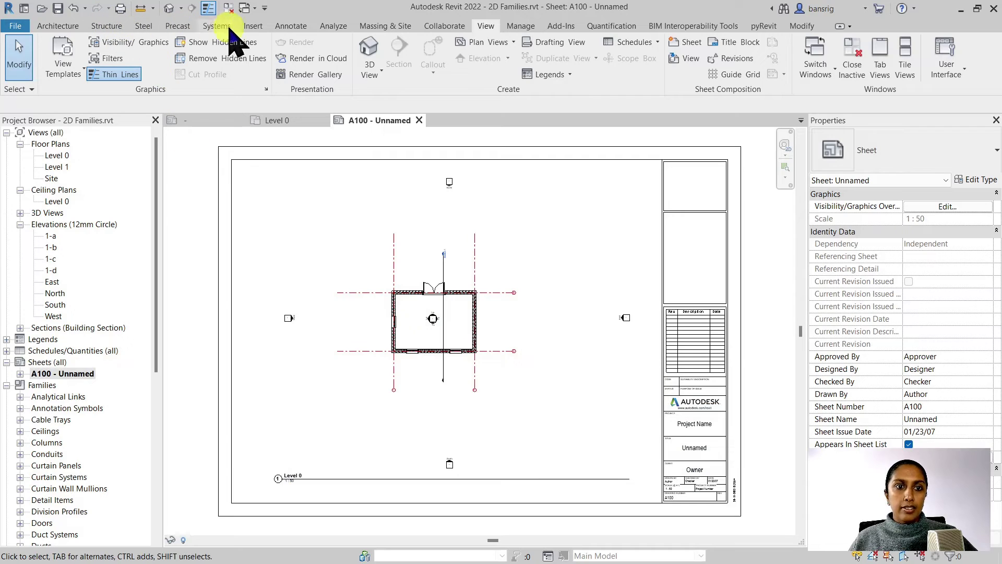
pyautogui.click(275, 26)
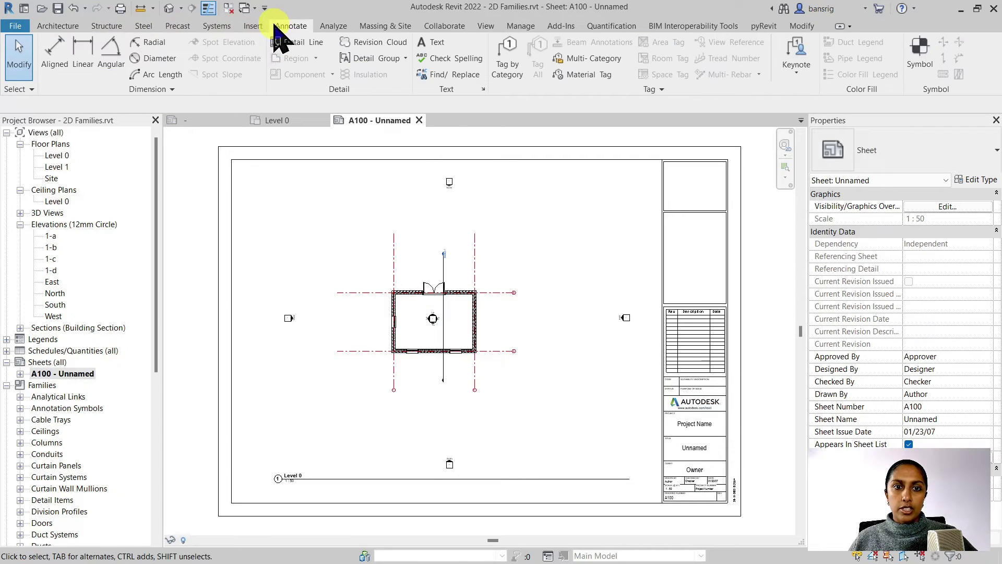
pyautogui.click(918, 61)
pyautogui.click(903, 146)
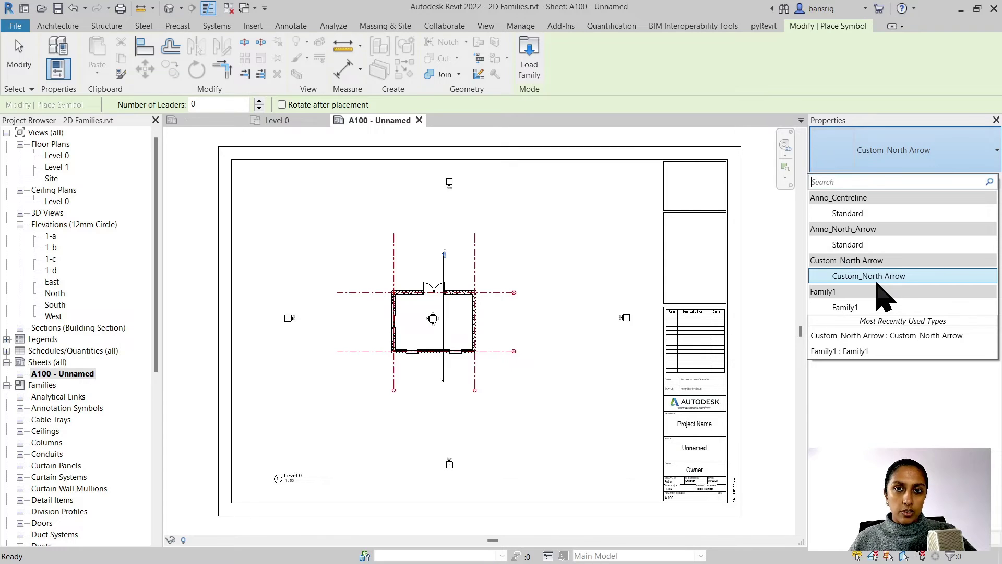
pyautogui.click(290, 26)
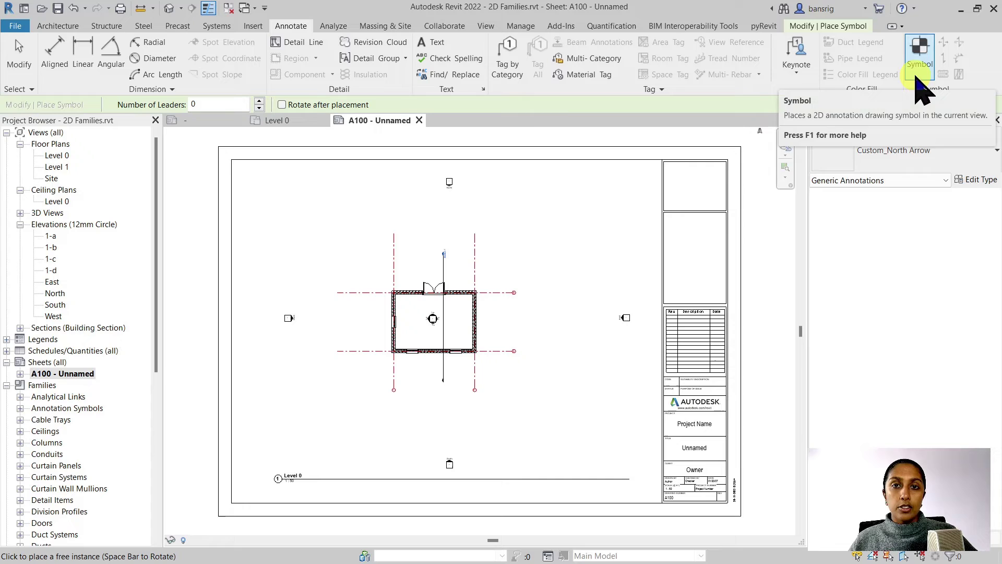
pyautogui.click(920, 55)
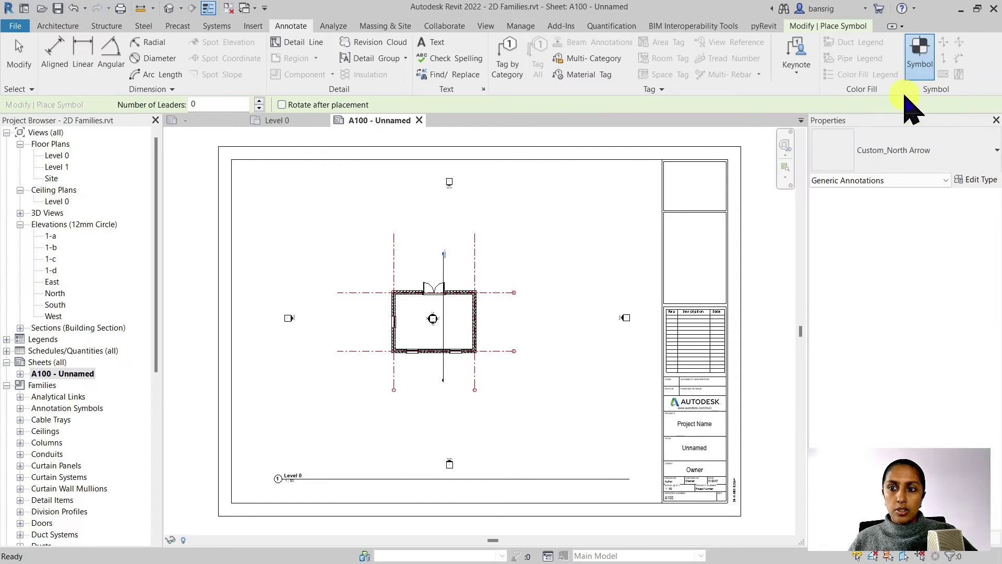
pyautogui.scroll(5, 678, 279)
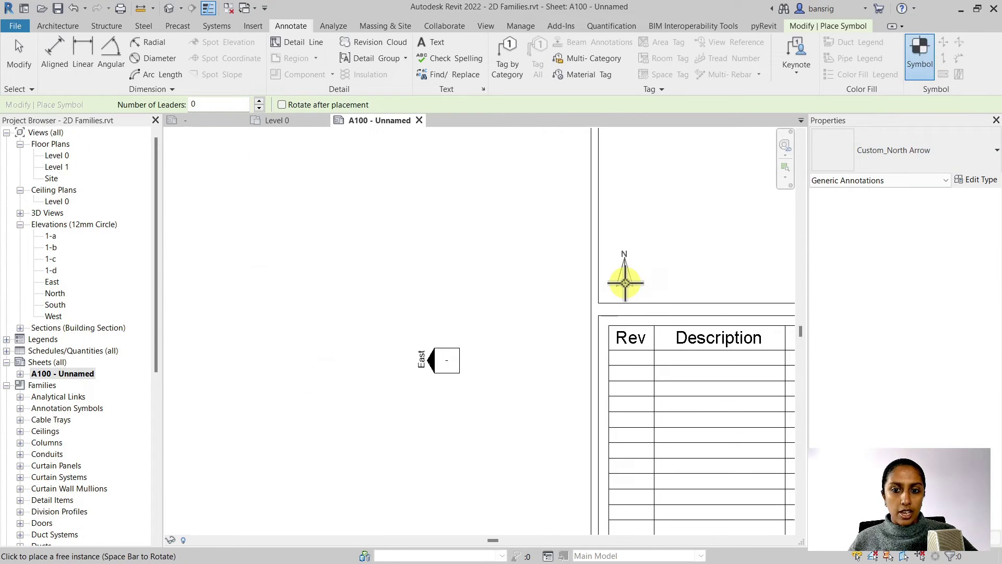
pyautogui.click(625, 282)
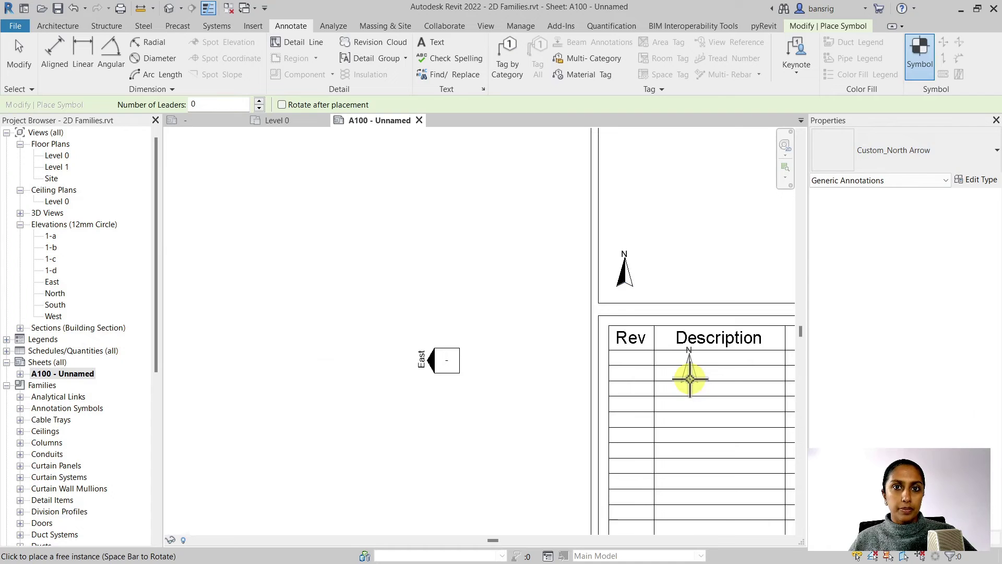
pyautogui.press('Escape')
pyautogui.scroll(2, 689, 379)
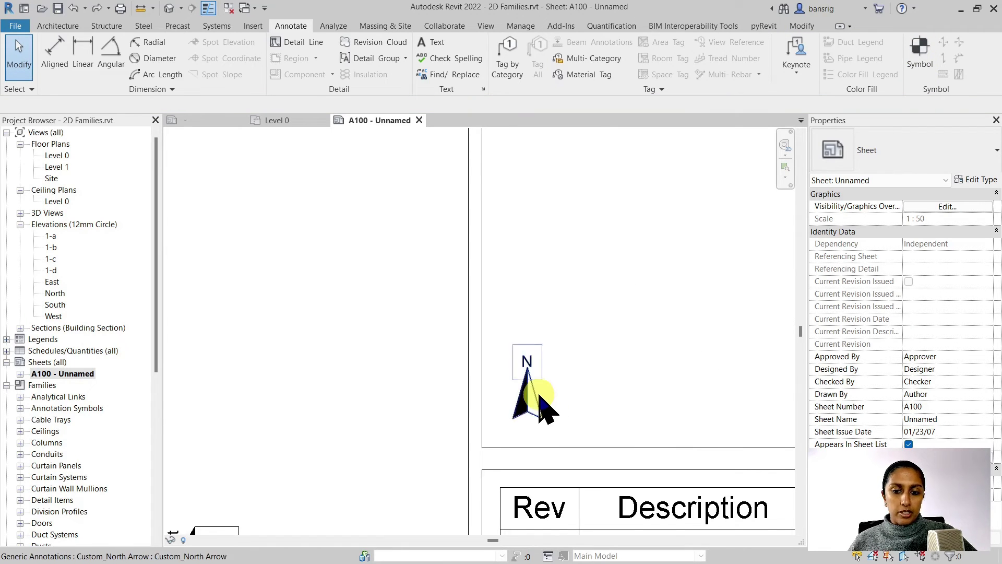
# Rotate the placed north arrow on sheet A100 by 29° from vertical.
pyautogui.scroll(2, 540, 399)
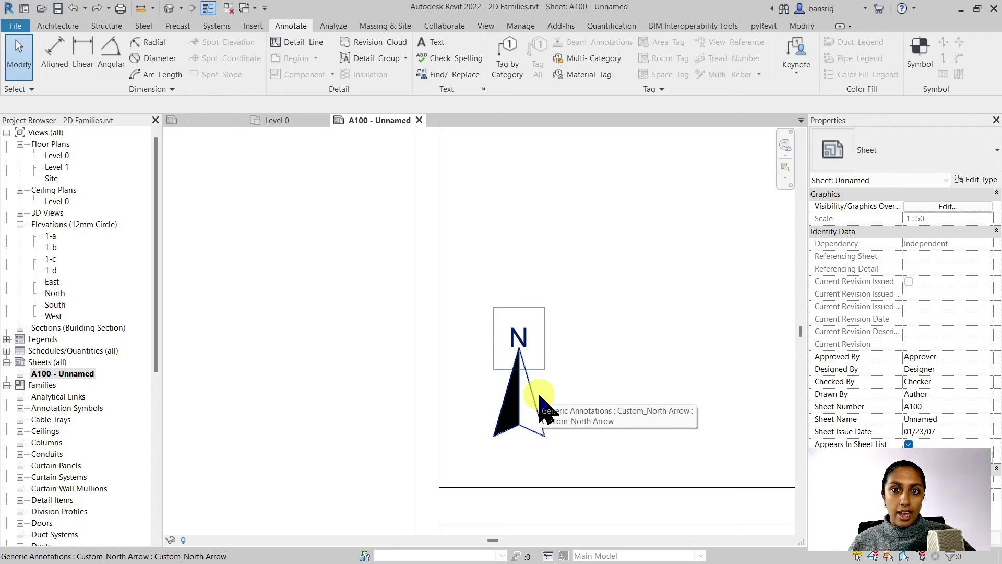
pyautogui.click(540, 401)
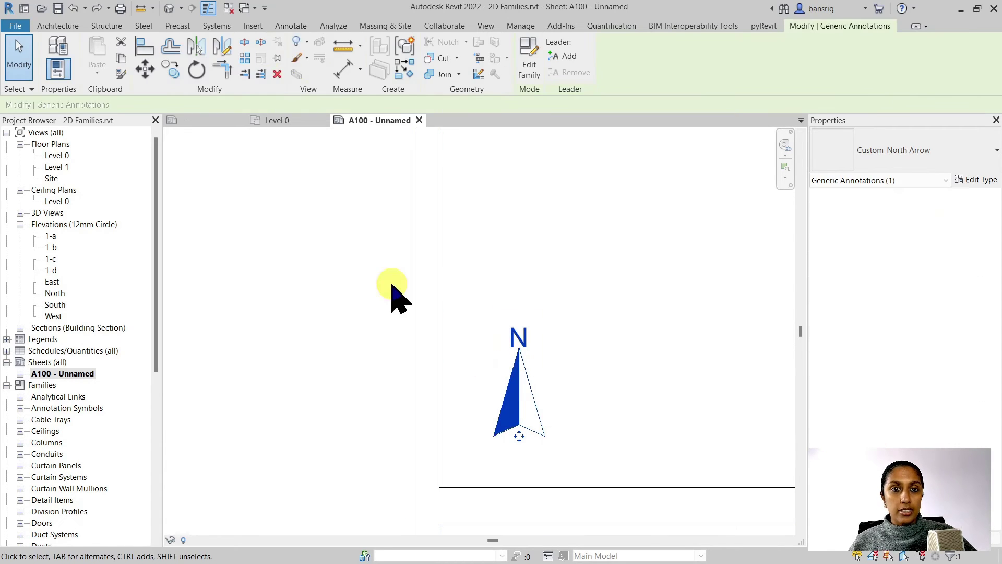
pyautogui.click(194, 70)
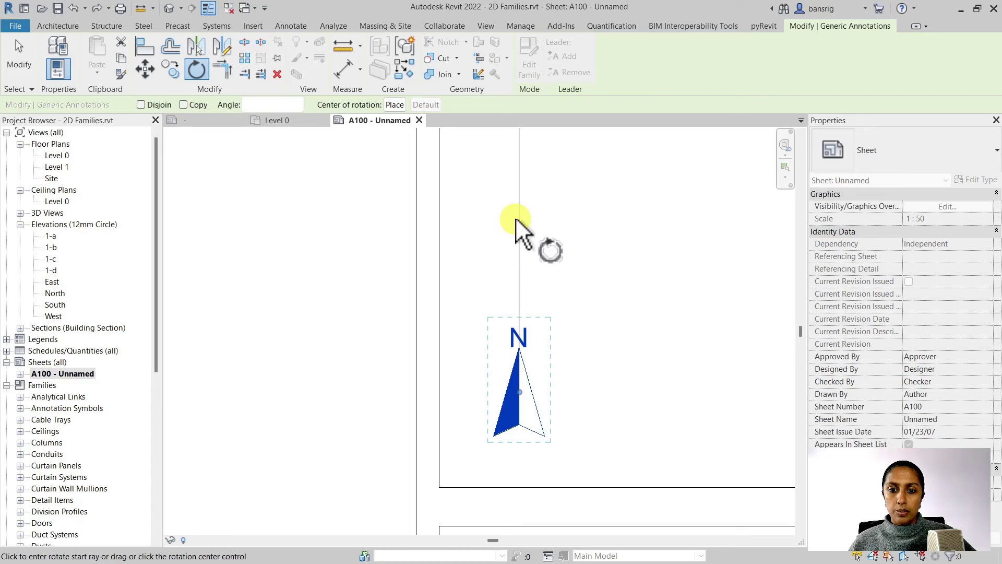
pyautogui.click(519, 219)
pyautogui.click(605, 237)
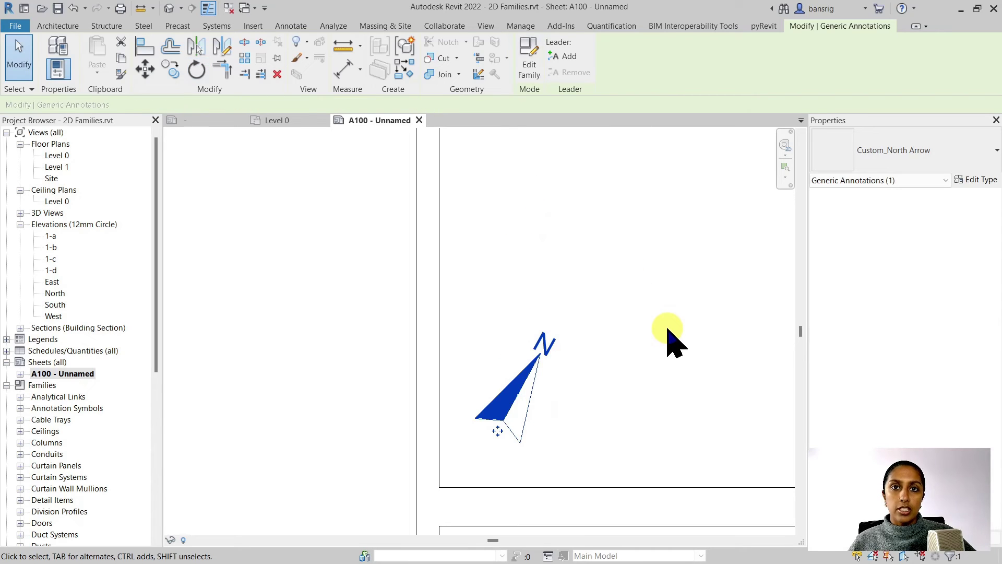